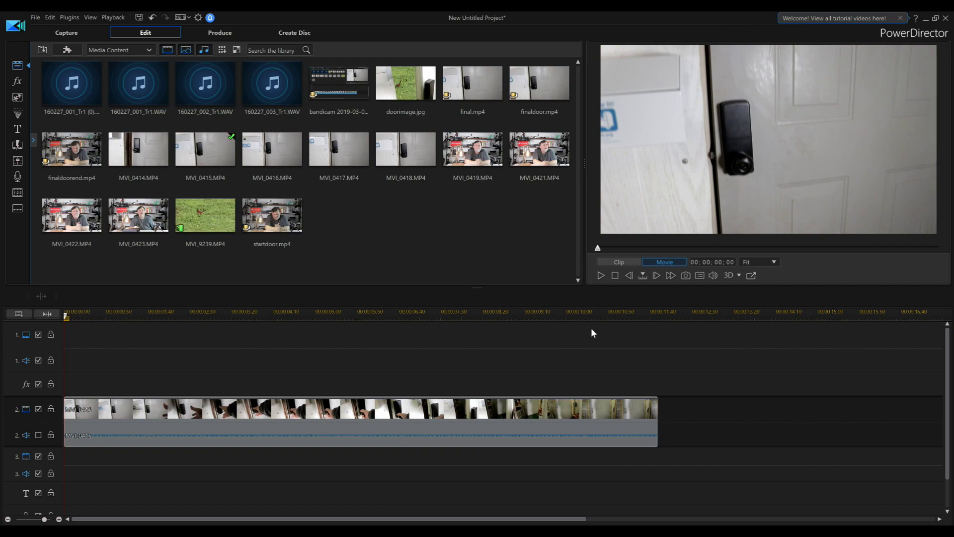
- Play the door-lock clip, pause at 08;39 with the door open, and select it on track 2
left_click(600, 275)
left_click(459, 320)
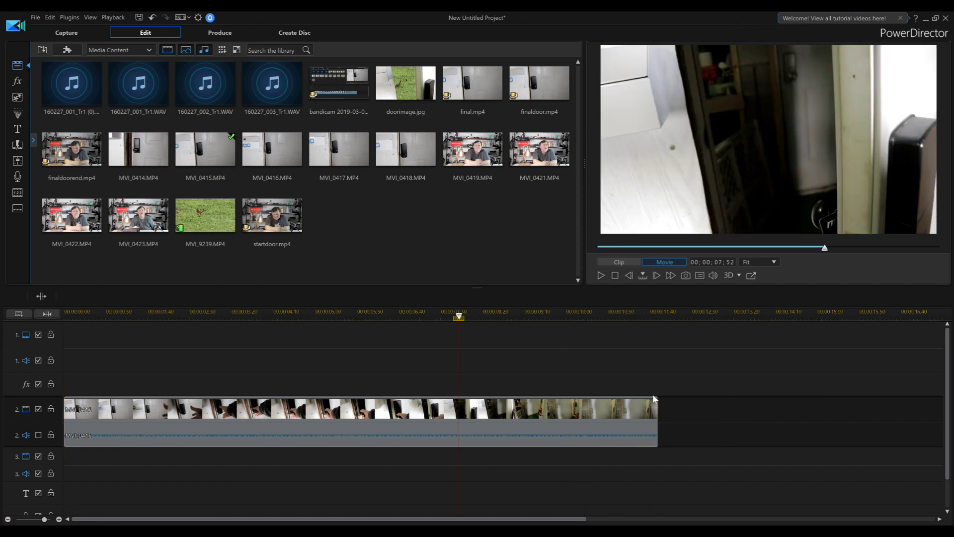
left_click(601, 276)
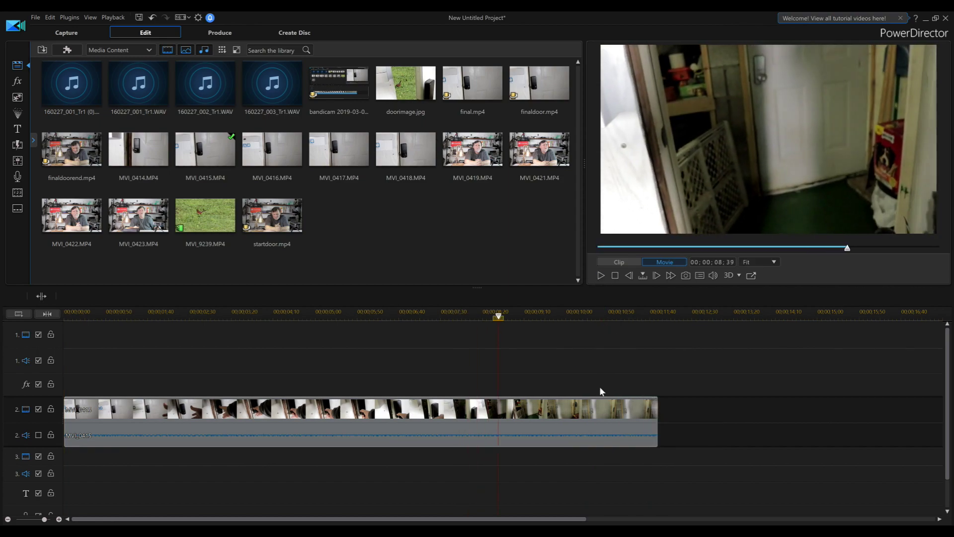
left_click(590, 412)
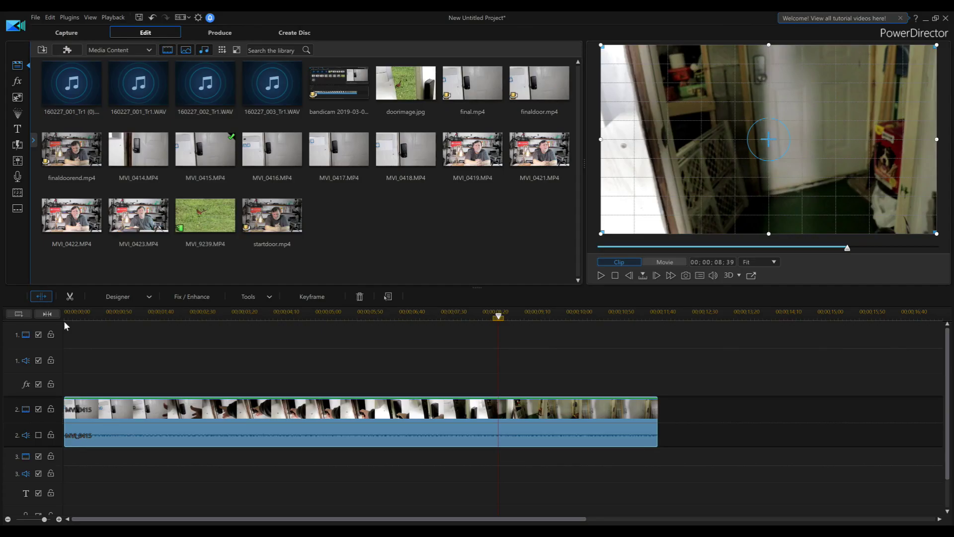
- Split off and delete the door clip's end, then place MVI_9239 on track 1
left_click(41, 297)
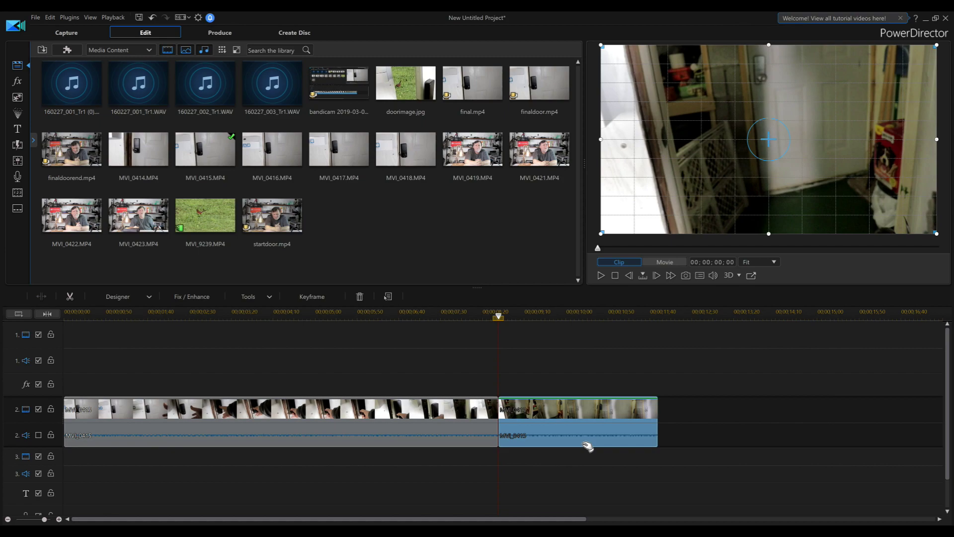
key("Delete")
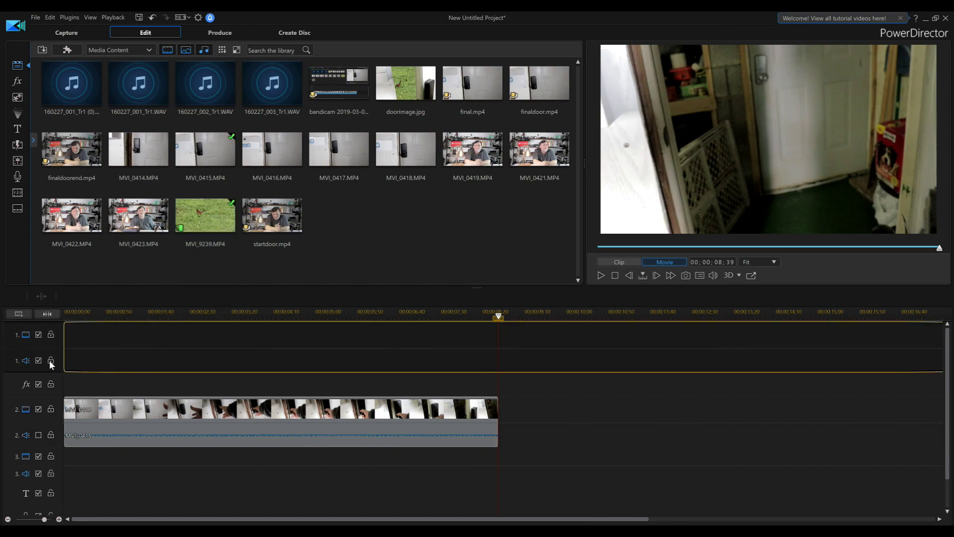
left_click_drag(177, 322, 50, 360)
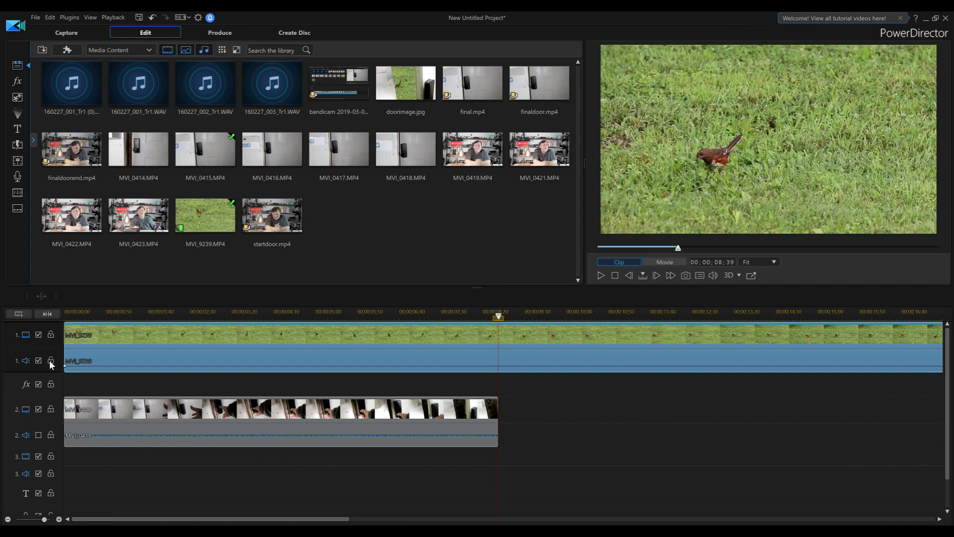
left_click(489, 415)
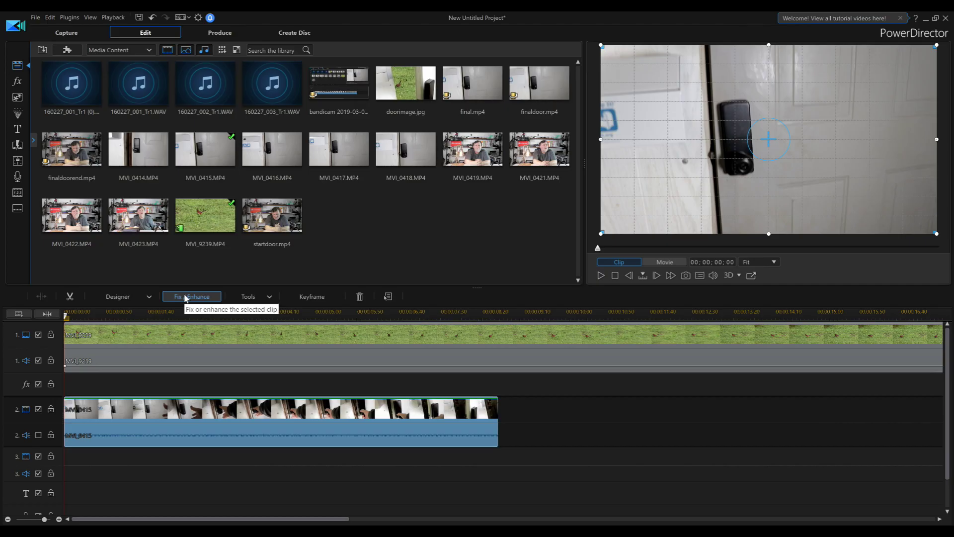
- Open the door clip's Fix / Enhance options to launch ColorDirector
left_click(184, 297)
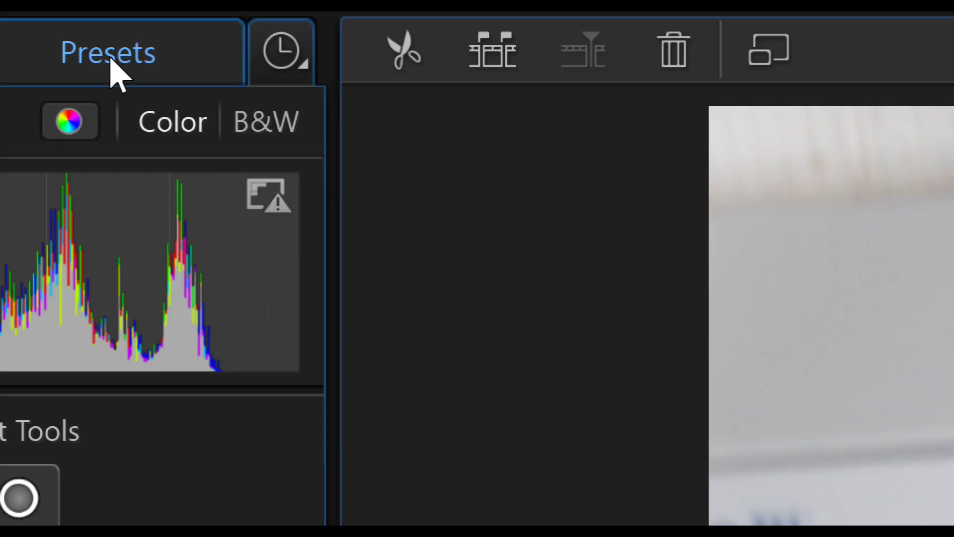
- Switch to Manual, start a motion tracking mask, and pause the clip at 05;46
left_click(109, 56)
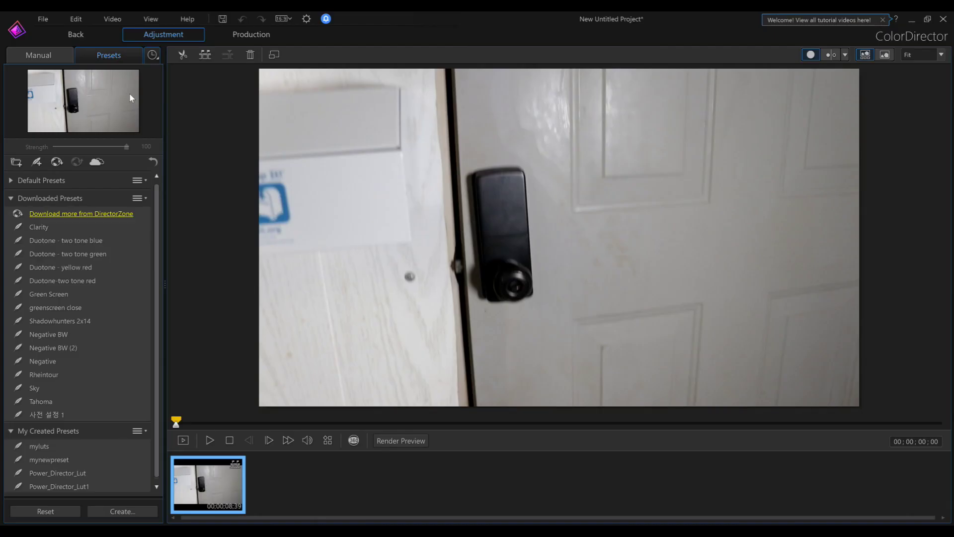
left_click(49, 53)
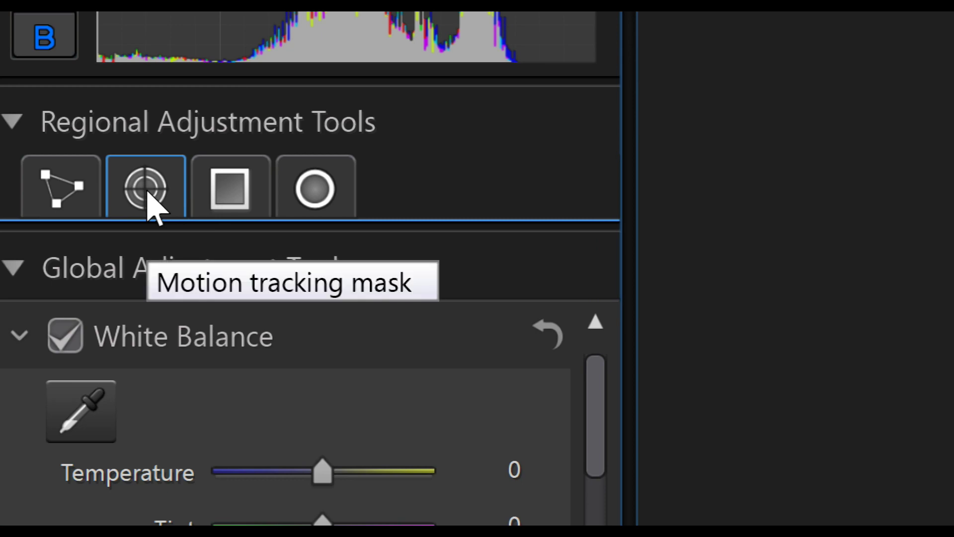
left_click(147, 190)
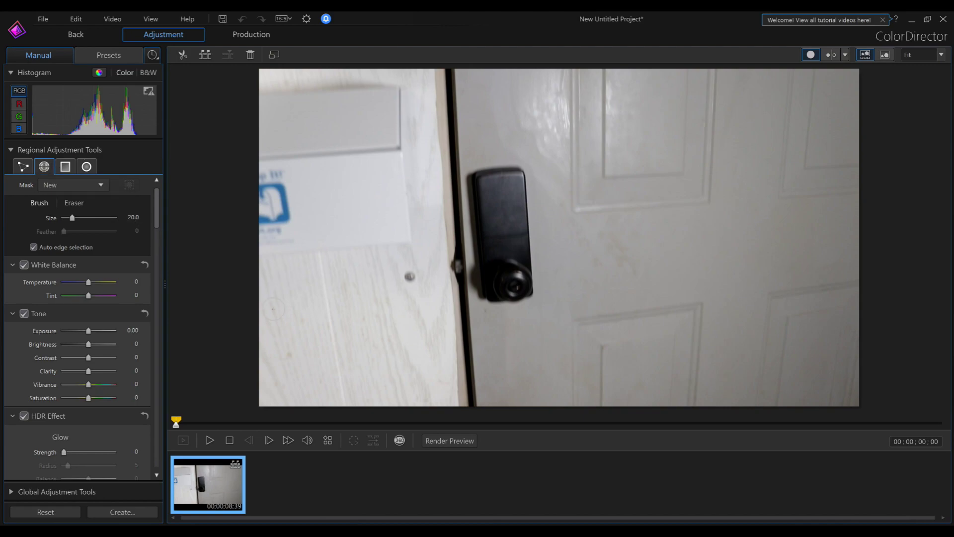
left_click(208, 441)
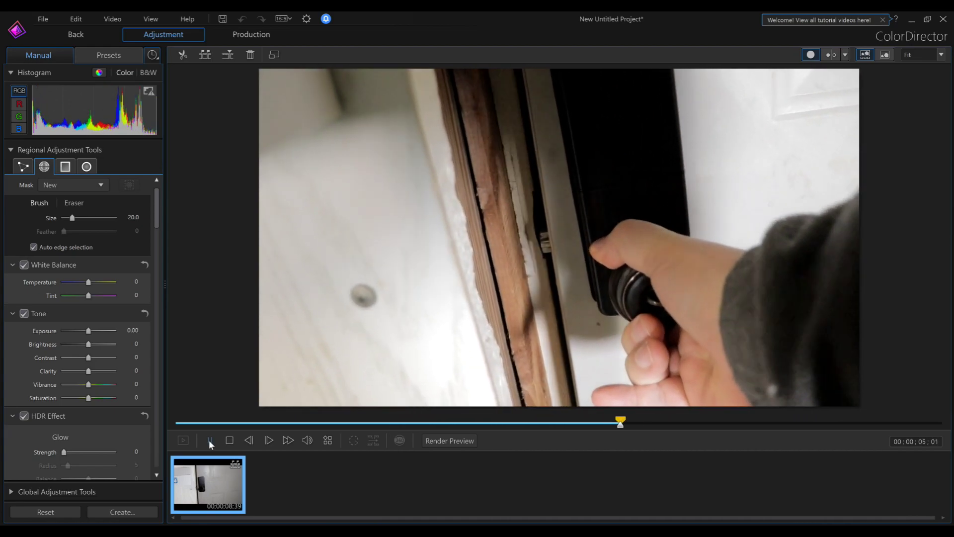
left_click(210, 440)
left_click(210, 440)
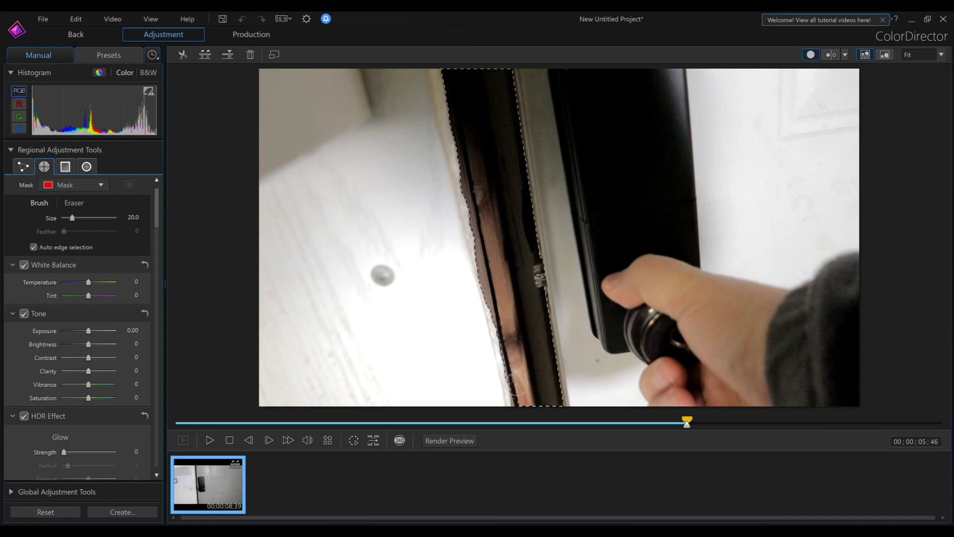
- Brush the mask over the door edge and start motion tracking it
left_click(509, 201)
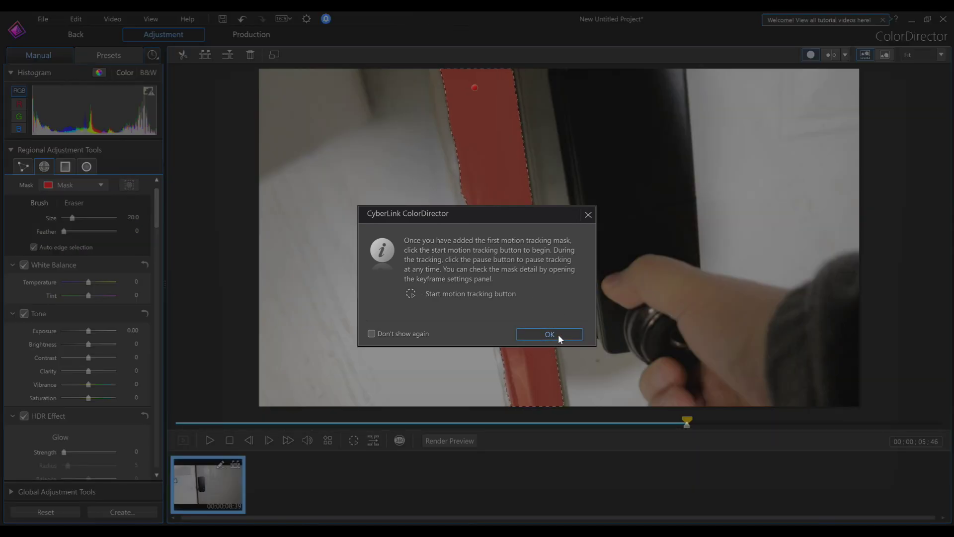
left_click(559, 334)
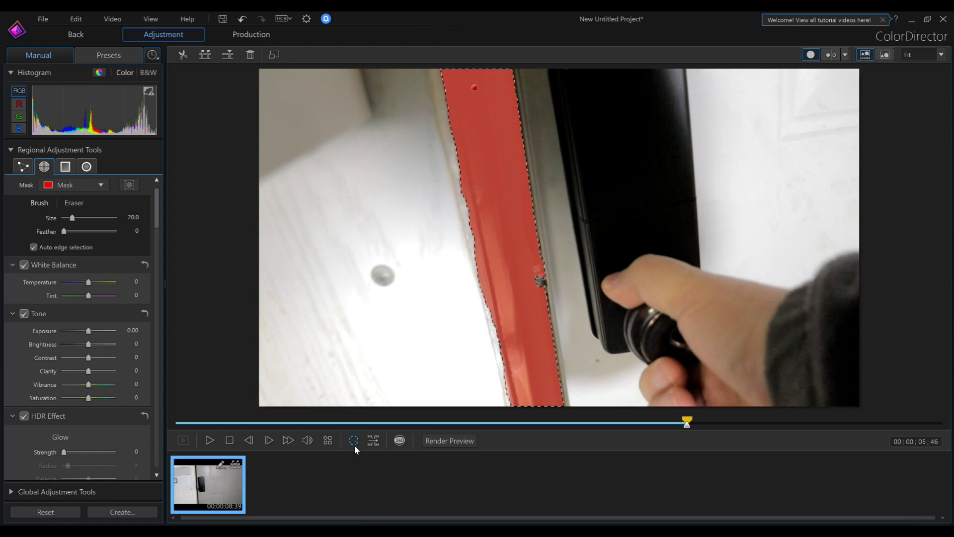
left_click(354, 441)
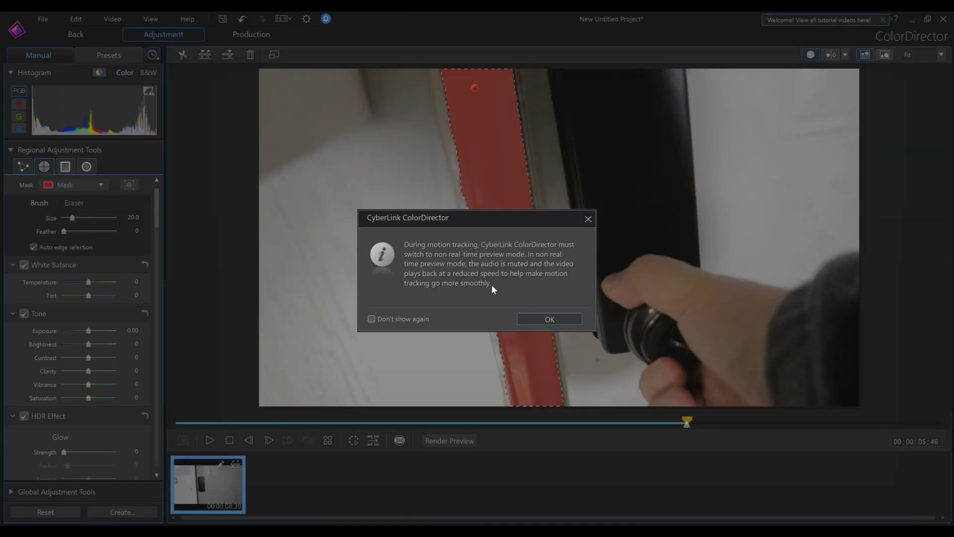
left_click(541, 320)
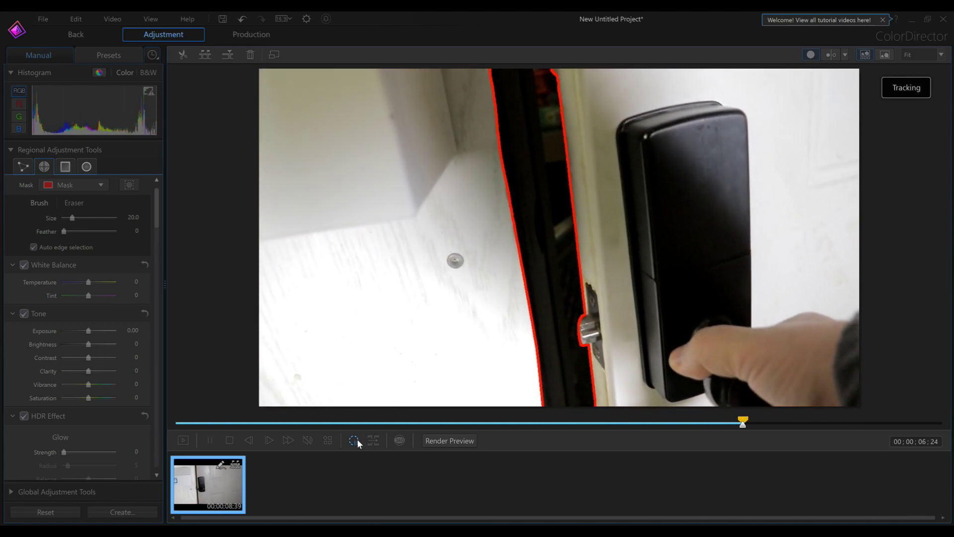
- Patch the mask's missing top area and keep tracking until it stops near 8;12
left_click(357, 439)
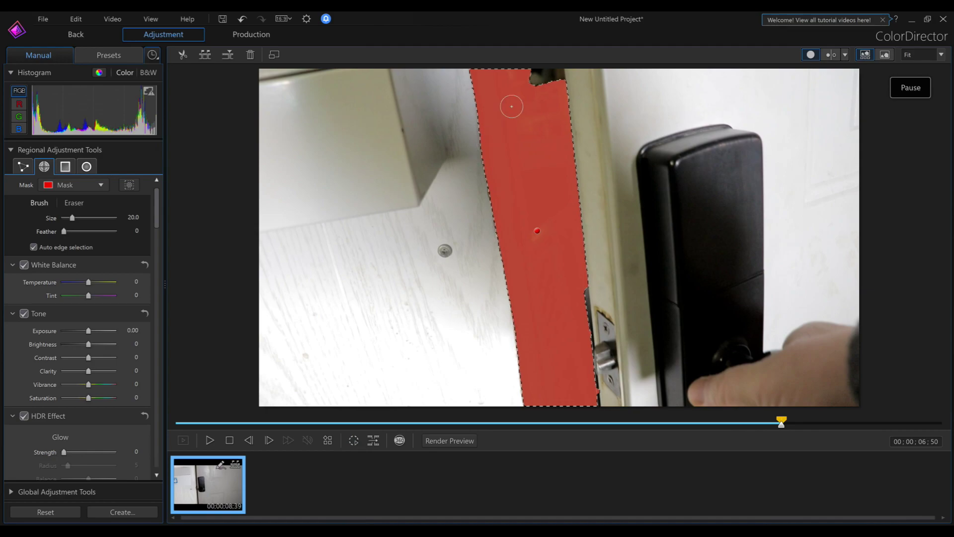
left_click_drag(522, 85, 540, 76)
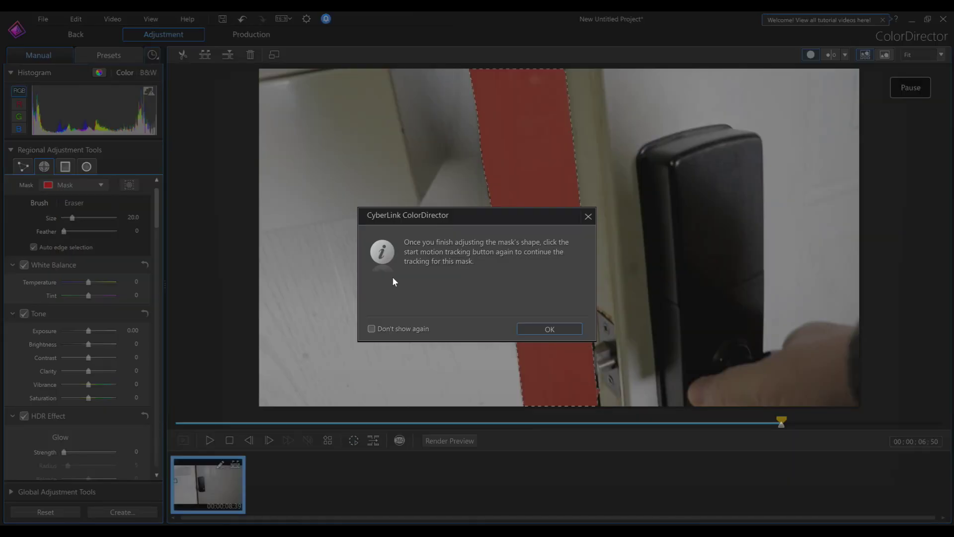
left_click(554, 328)
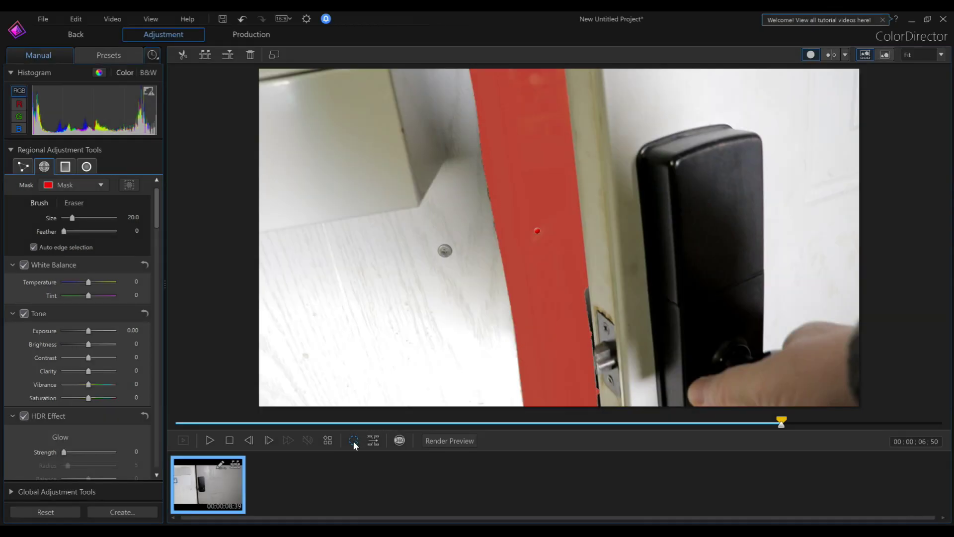
left_click(353, 441)
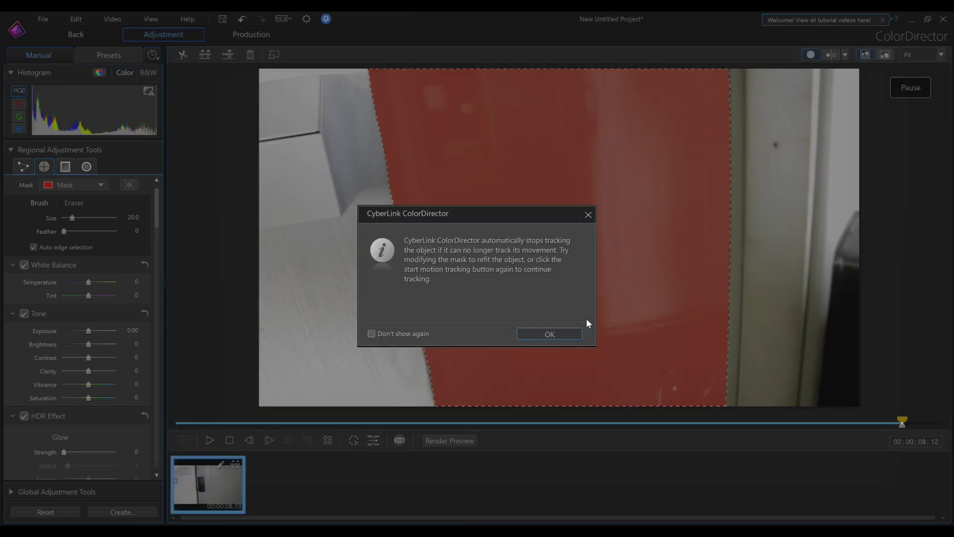
- Dismiss the 'automatically stops tracking' notice
left_click(550, 333)
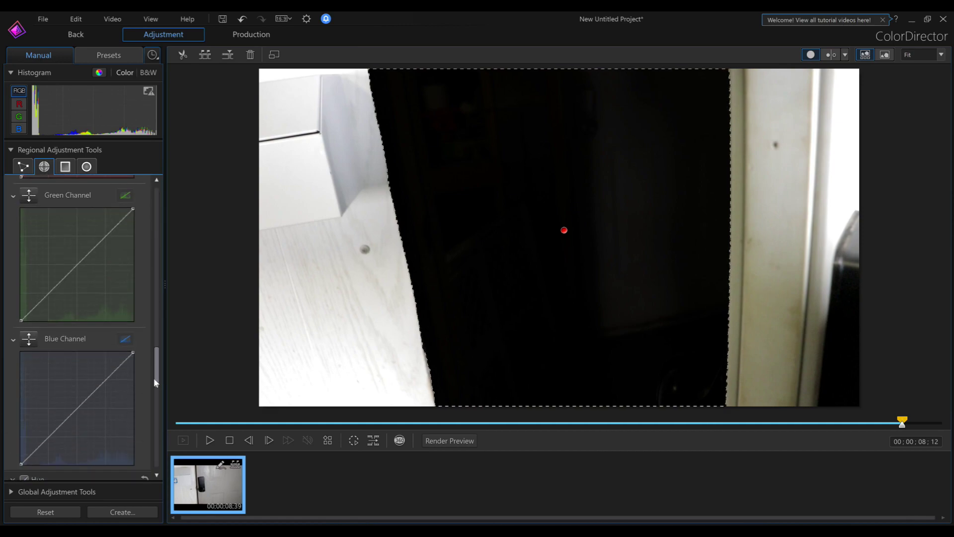
left_click_drag(157, 214, 153, 428)
scroll(153, 427, "down", 3)
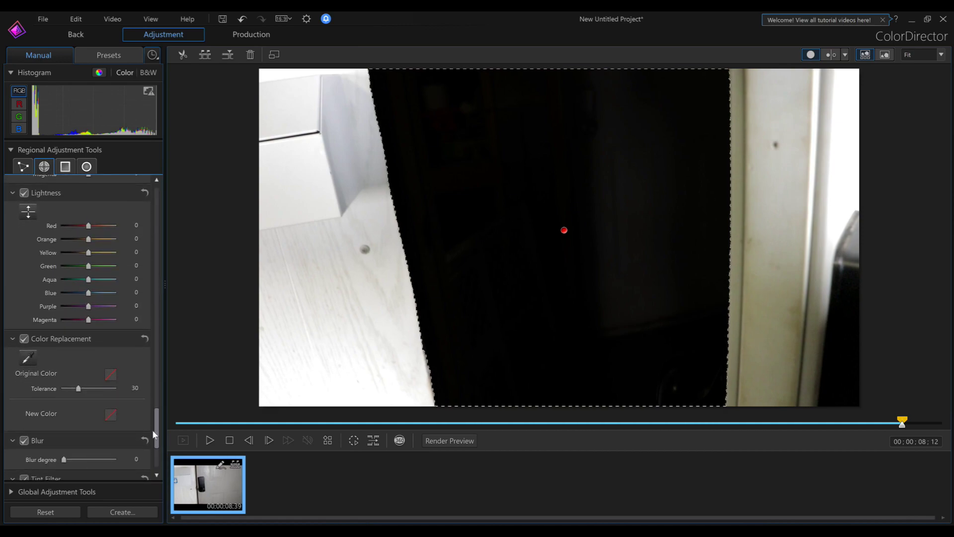
scroll(152, 432, "down", 1)
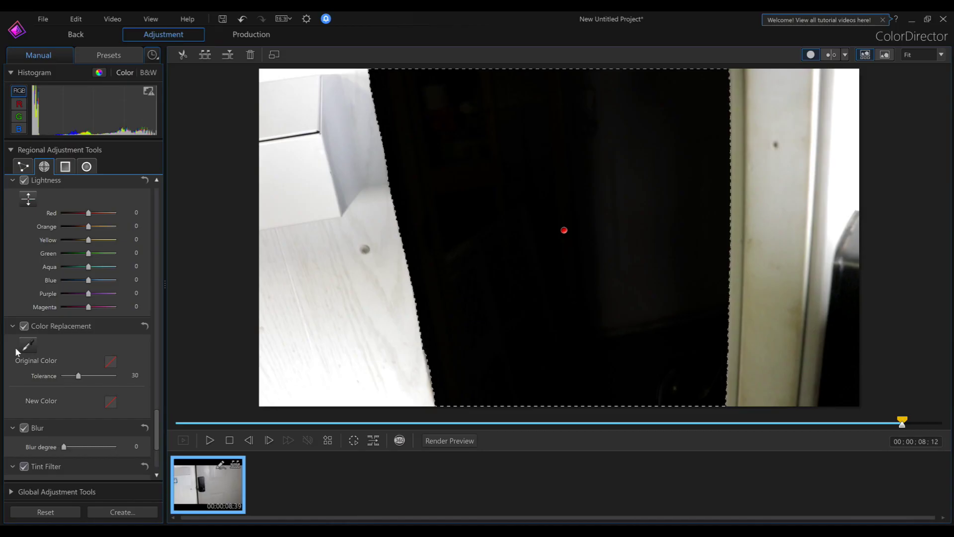
- Replace the sampled dark door-gap colour with green, then open the Production settings
left_click(27, 344)
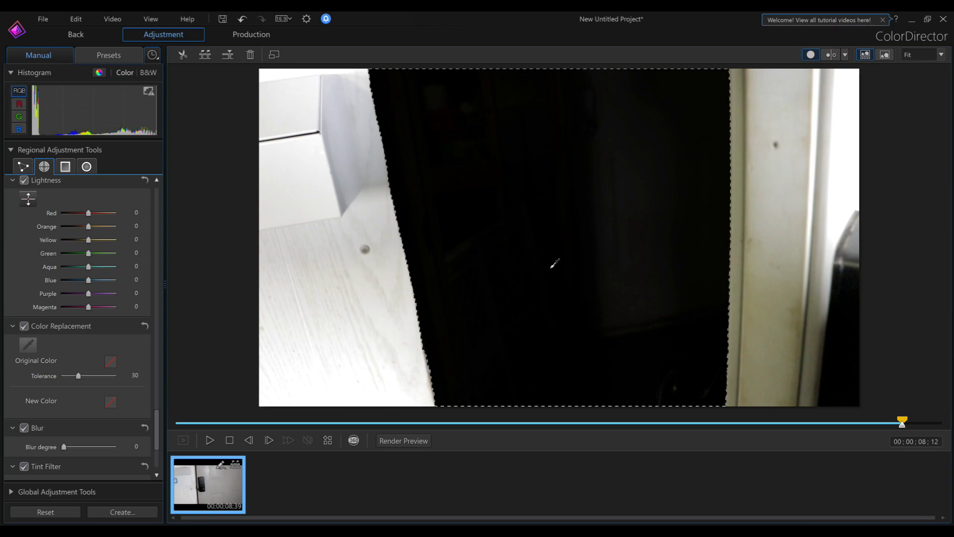
left_click(555, 261)
mouse_move(134, 375)
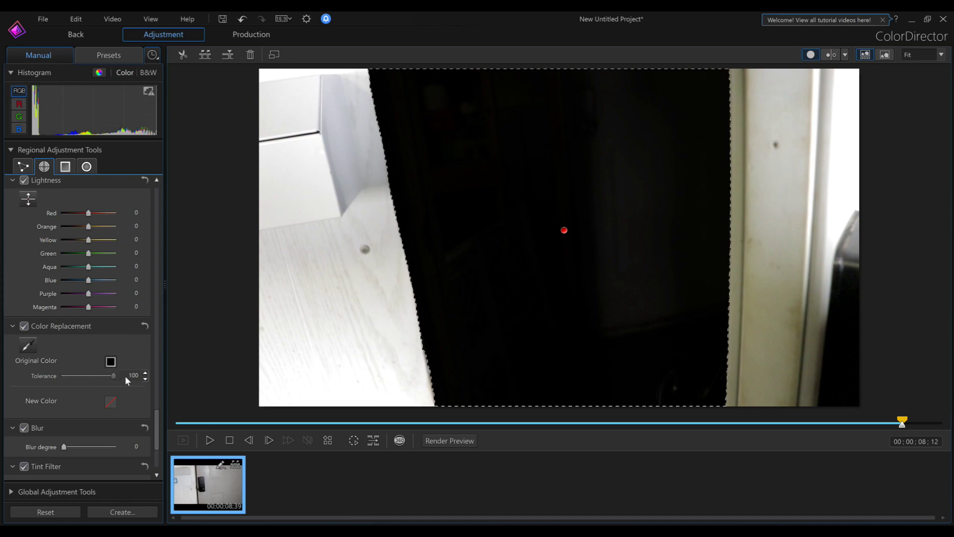
left_click(112, 401)
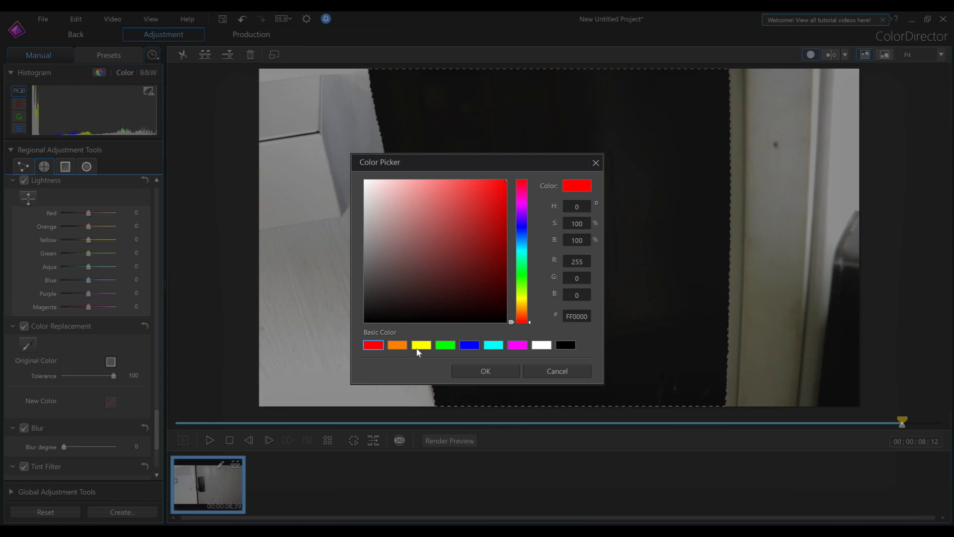
left_click(445, 347)
left_click(471, 371)
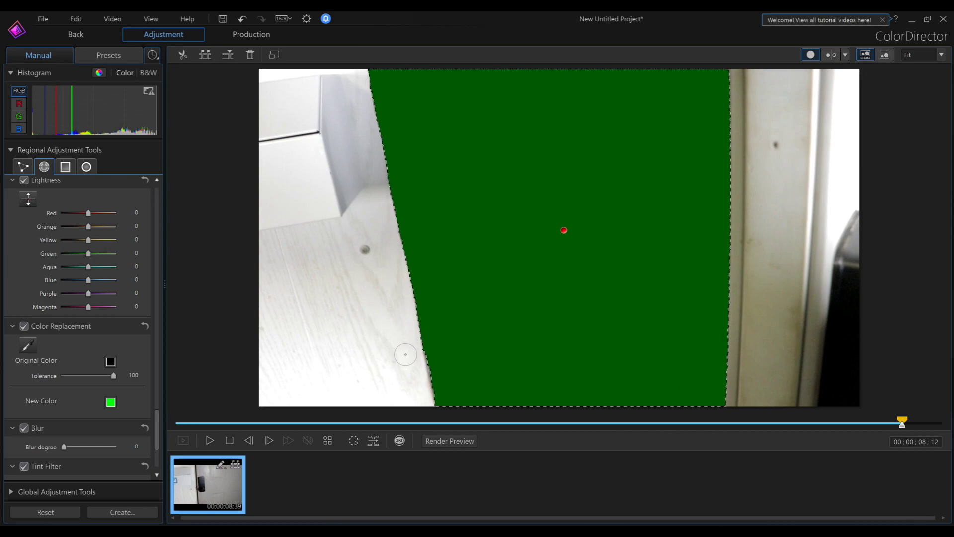
left_click(243, 36)
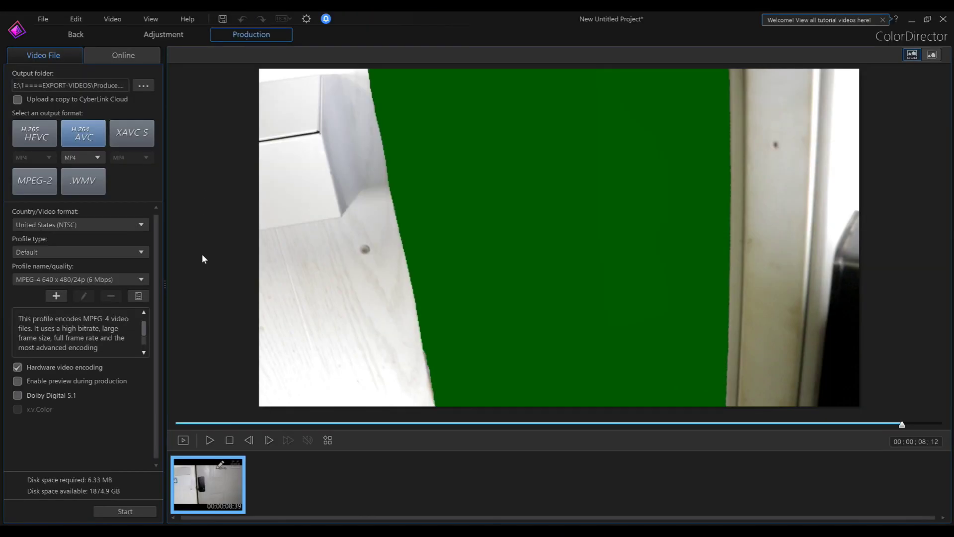
- Pick the MPEG-4 1920 x 1080/120p (60 Mbps) profile from the quality dropdown
left_click(101, 280)
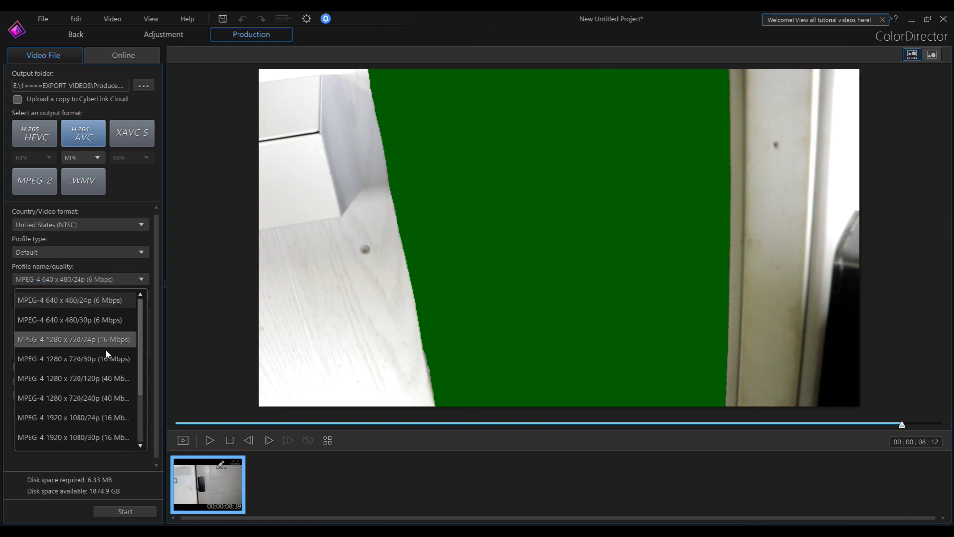
scroll(109, 393, "down", 2)
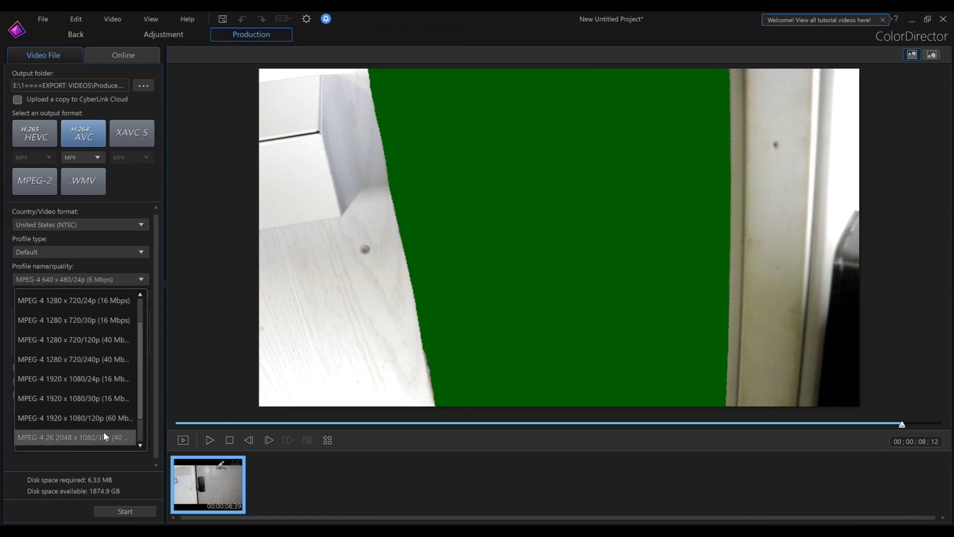
left_click(105, 420)
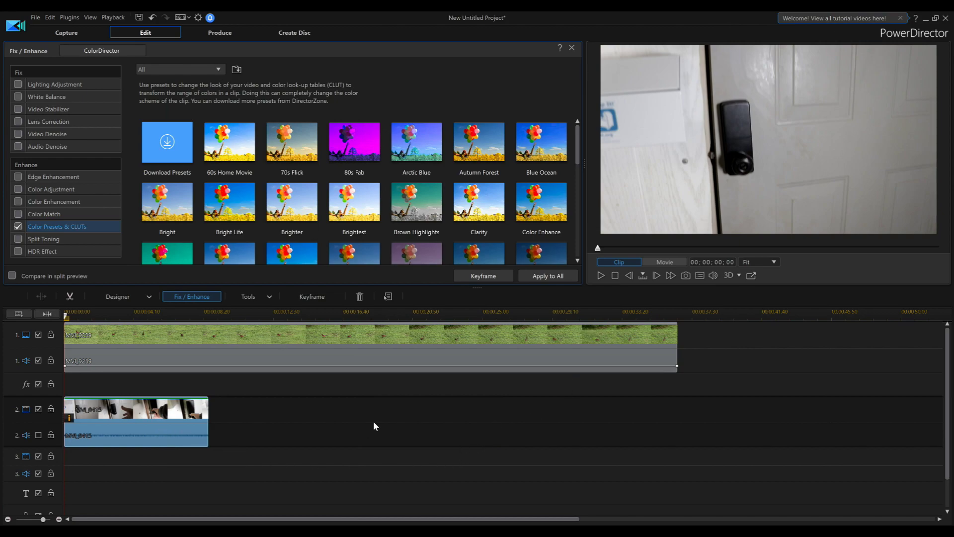
- Play and stop the green-gap door clip preview, then open the Designer dropdown
left_click(601, 275)
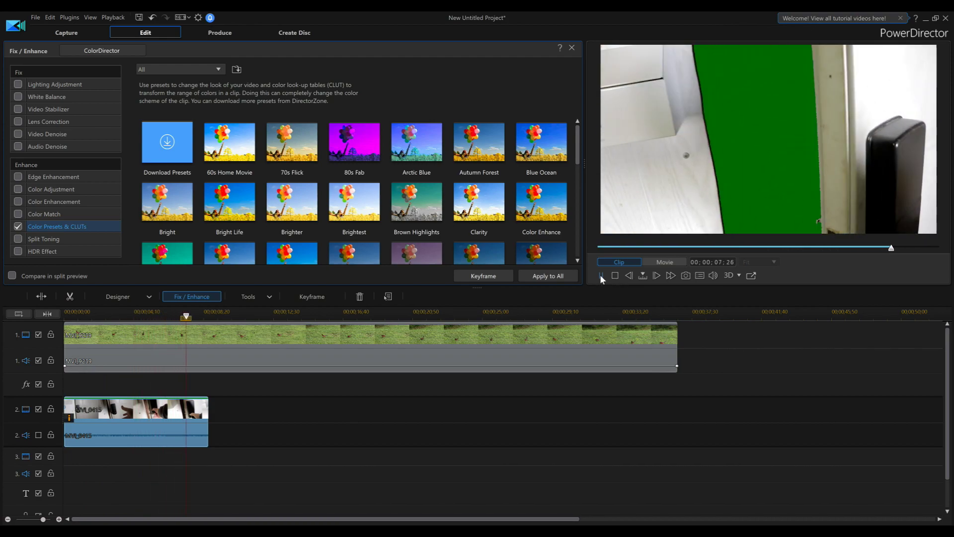
left_click(600, 275)
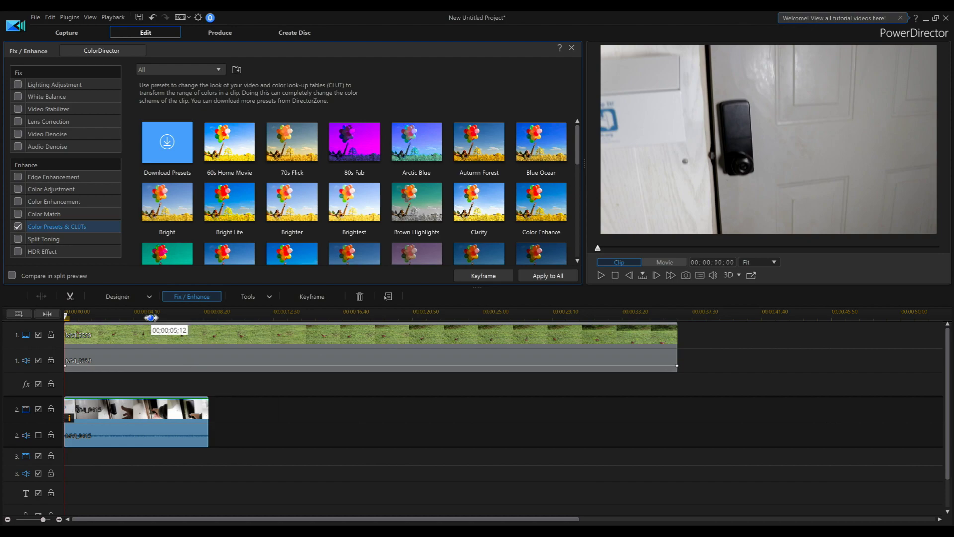
left_click(149, 297)
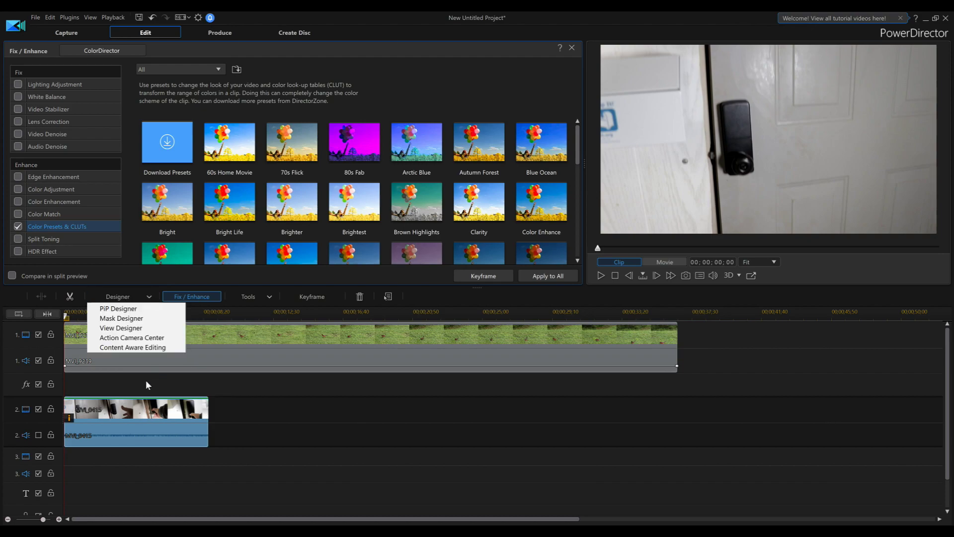
- Open the door clip in PiP Designer and seek ahead to where the door opens
left_click(124, 425)
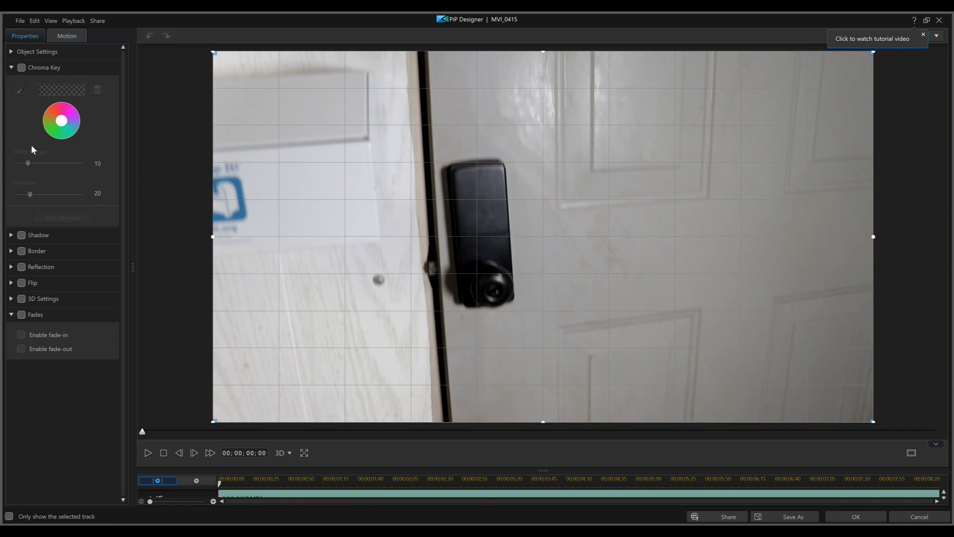
left_click(358, 431)
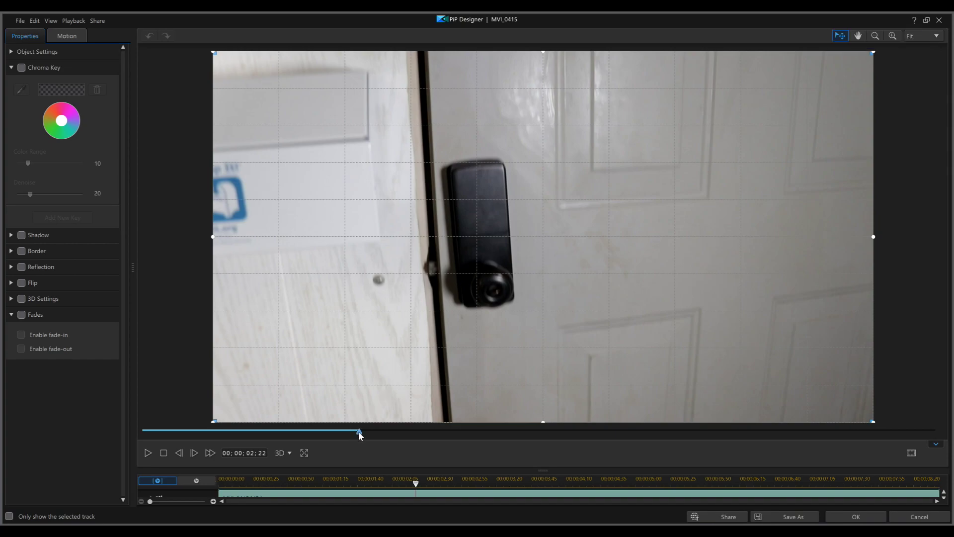
left_click(558, 431)
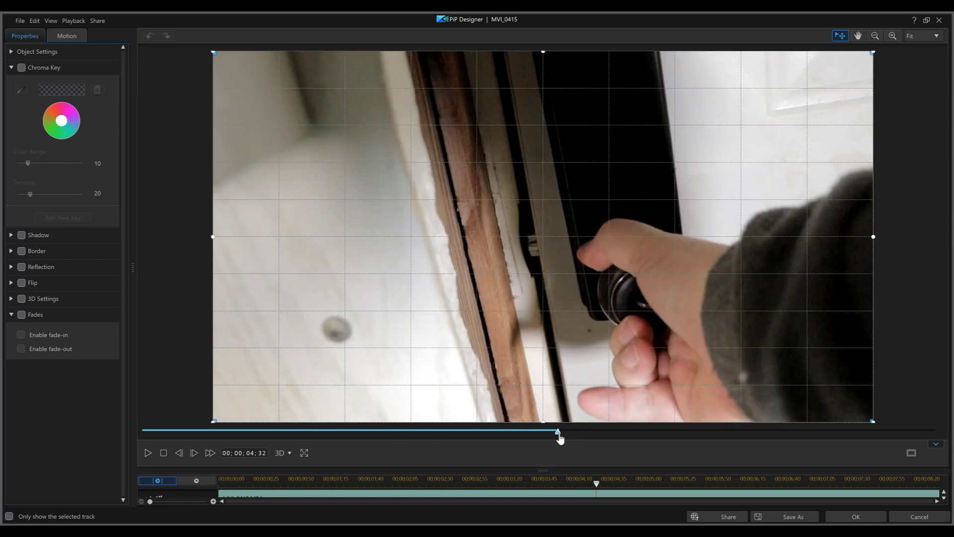
left_click_drag(560, 439, 663, 439)
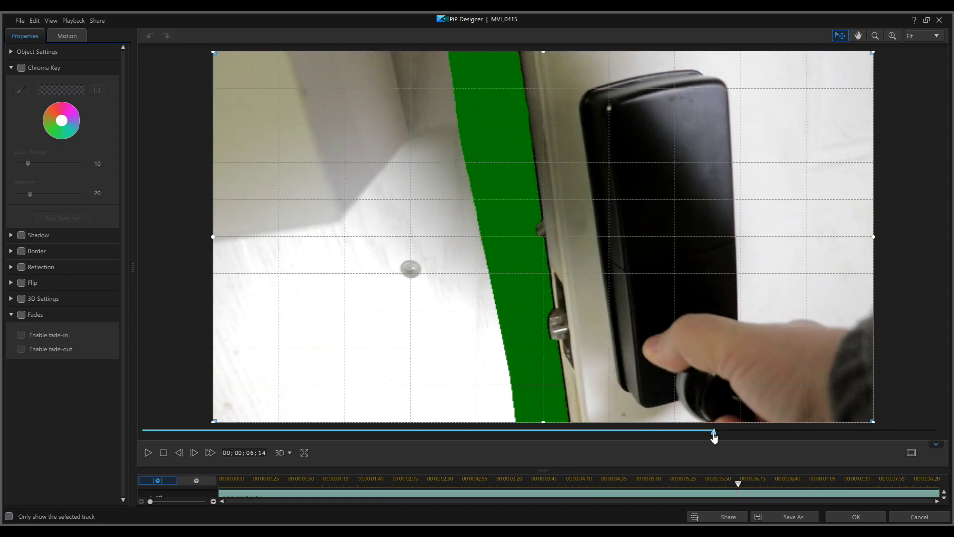
- Step back frame by frame to about 06;07, where the green gap shows
left_click(183, 451)
left_click(182, 452)
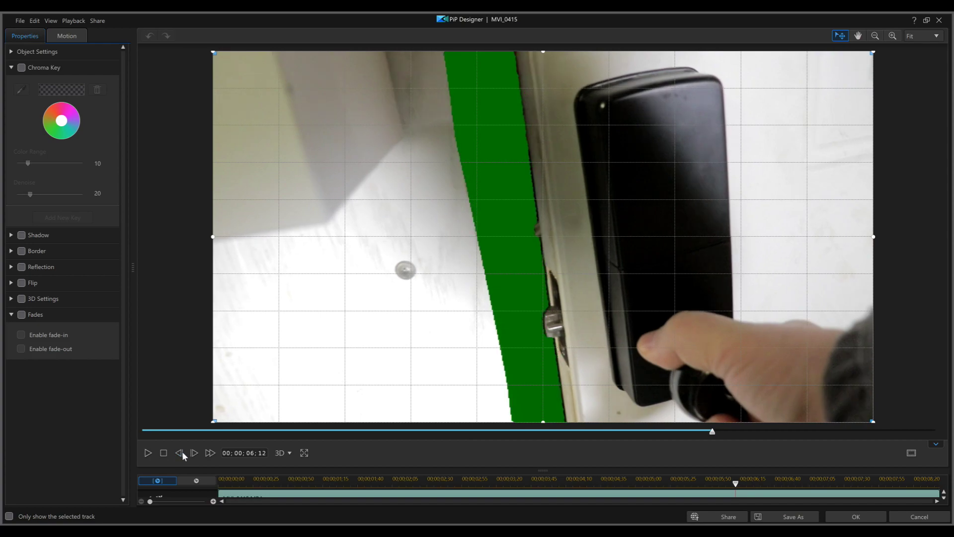
left_click(183, 452)
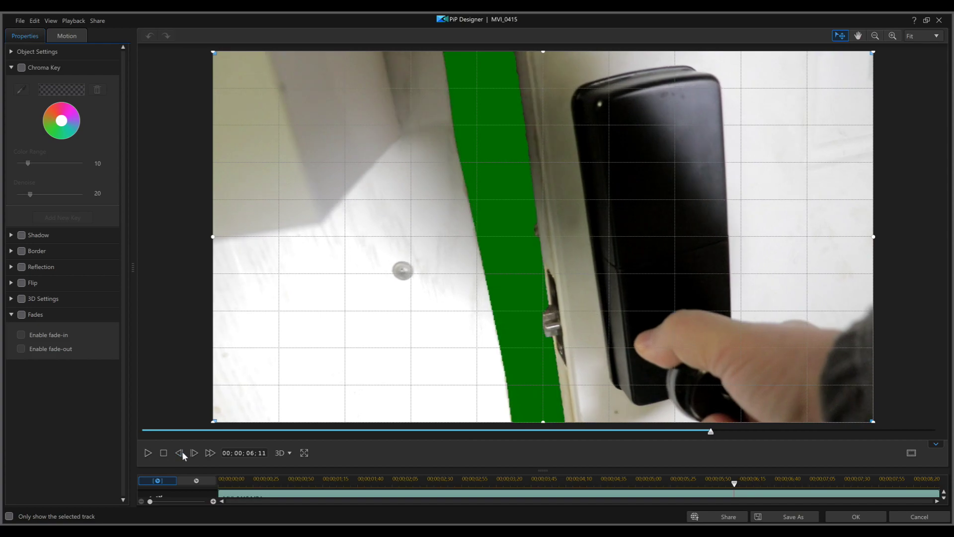
left_click(182, 451)
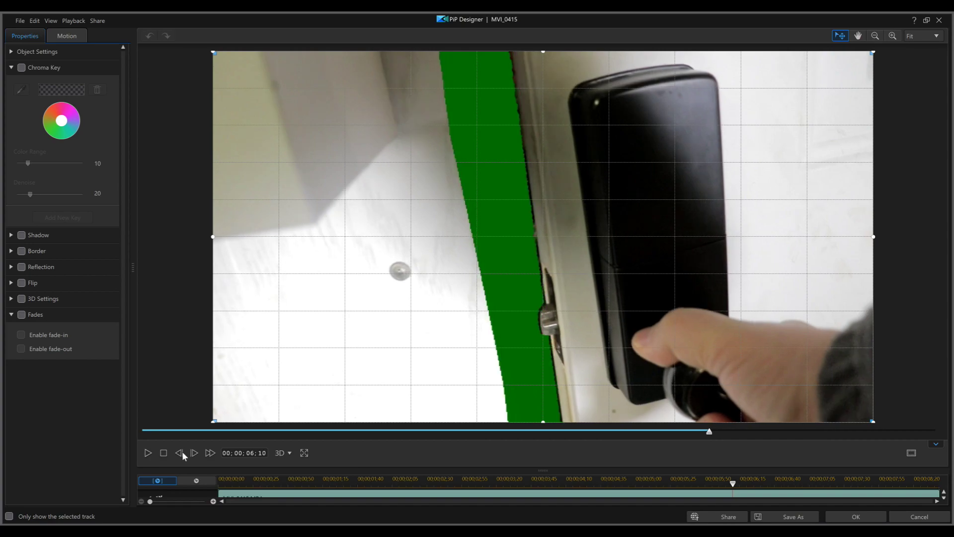
left_click(182, 452)
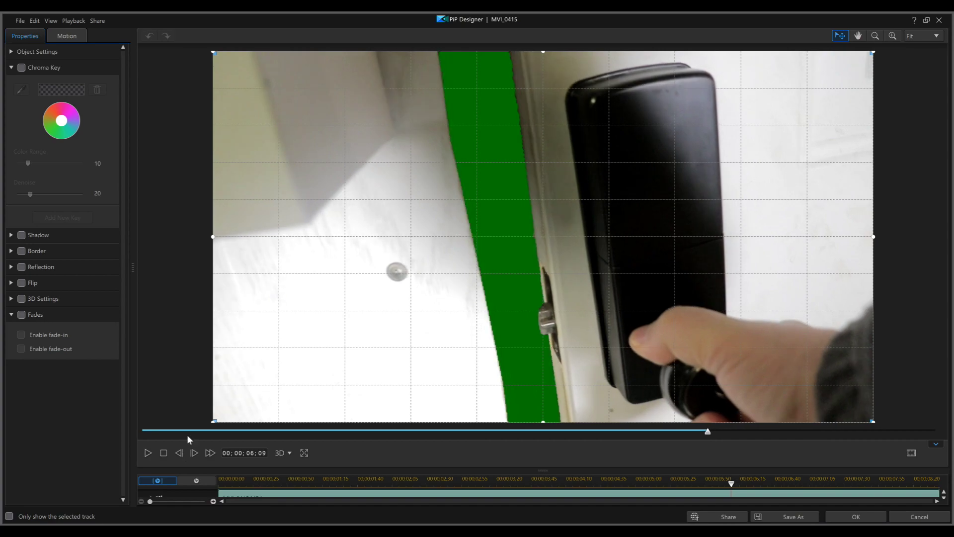
key("comma")
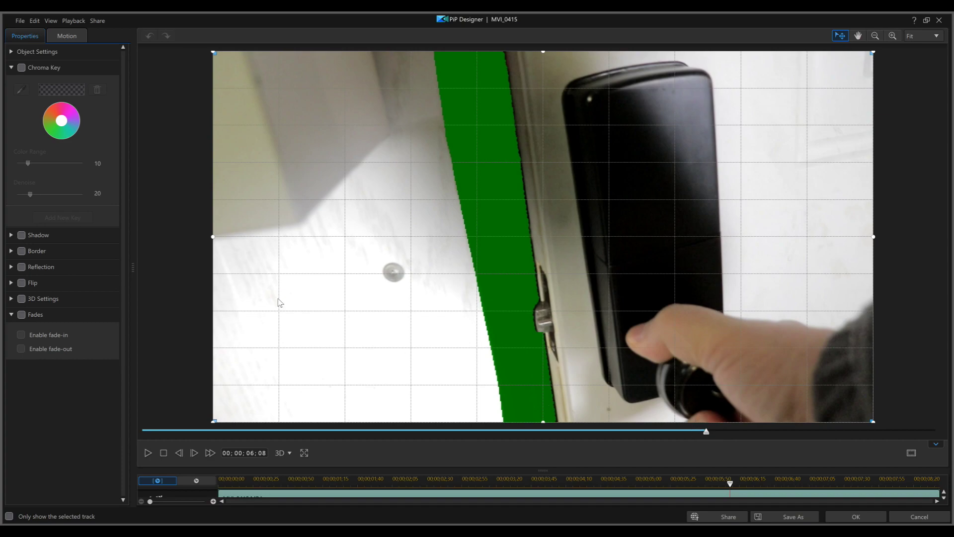
- Enable Chroma Key and sample the green in the door gap so grass and bird show through
key("comma")
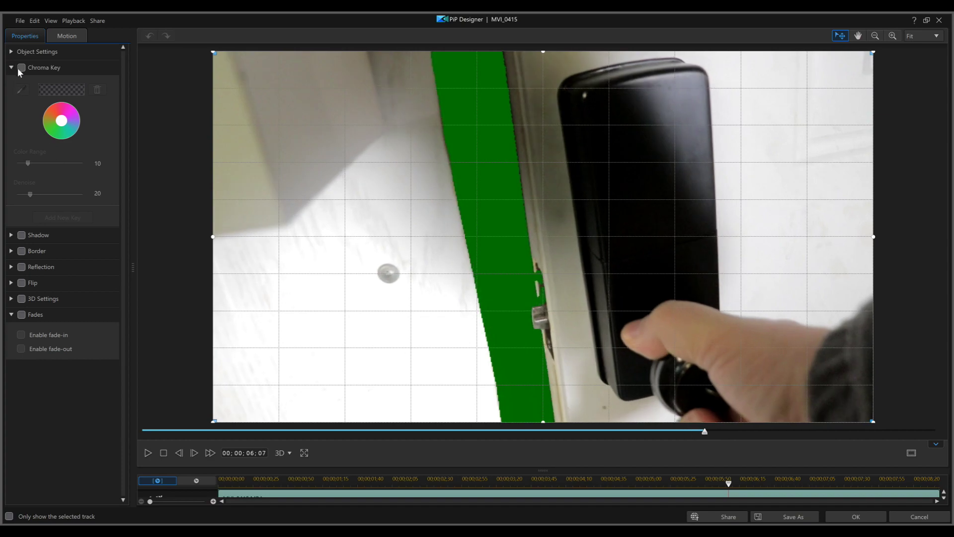
left_click(22, 68)
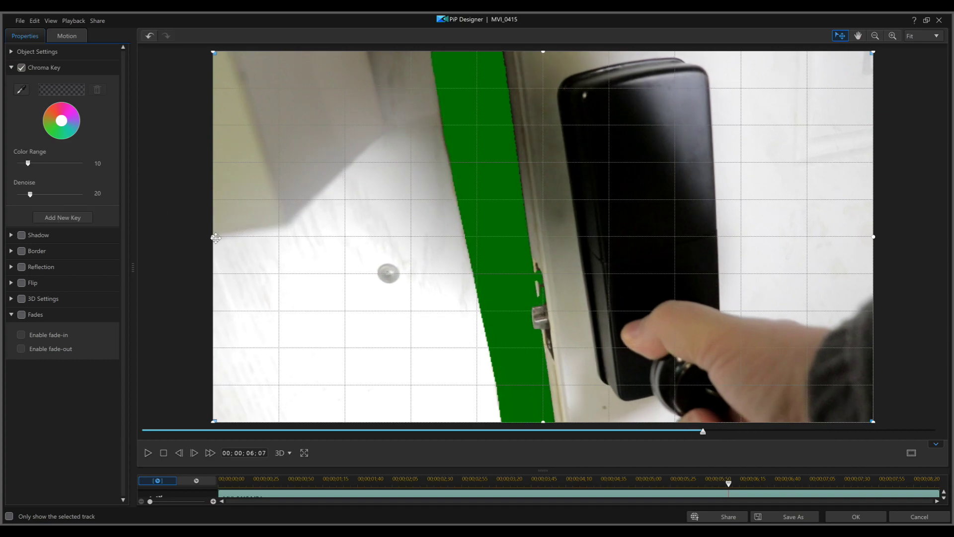
left_click(491, 202)
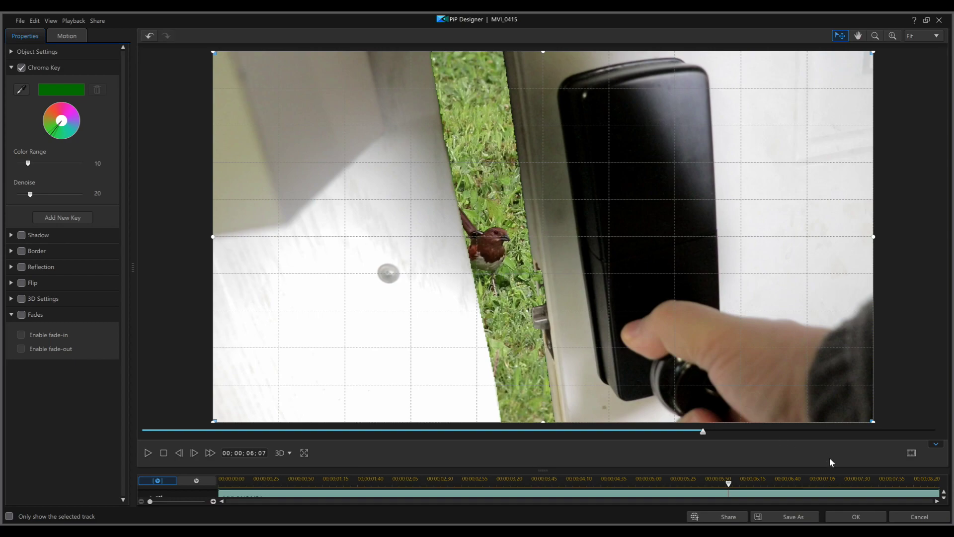
left_click(863, 517)
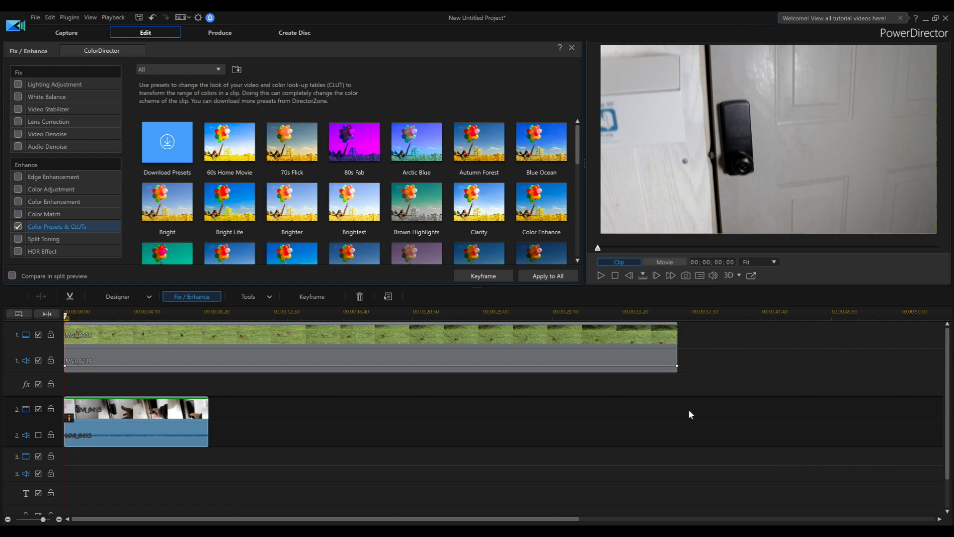
left_click(600, 276)
left_click(173, 313)
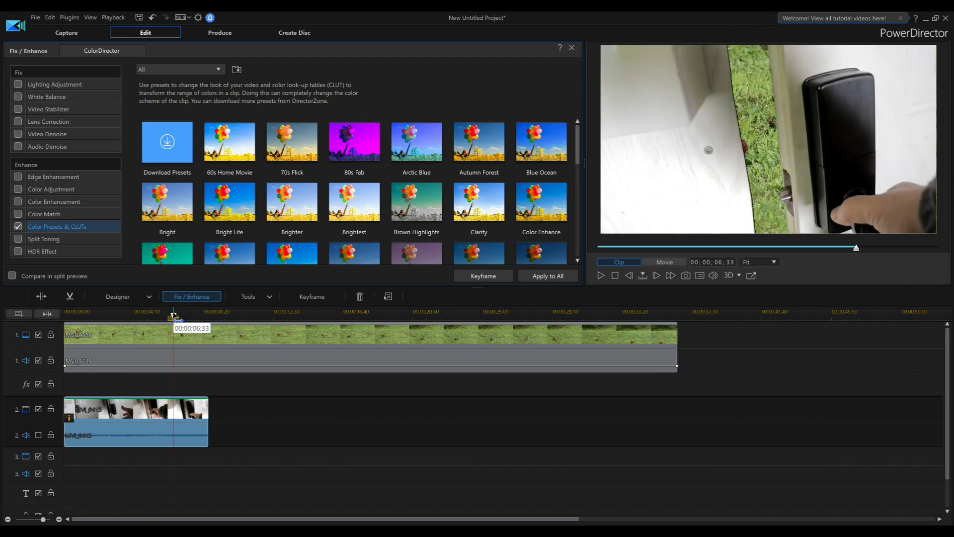
left_click(603, 277)
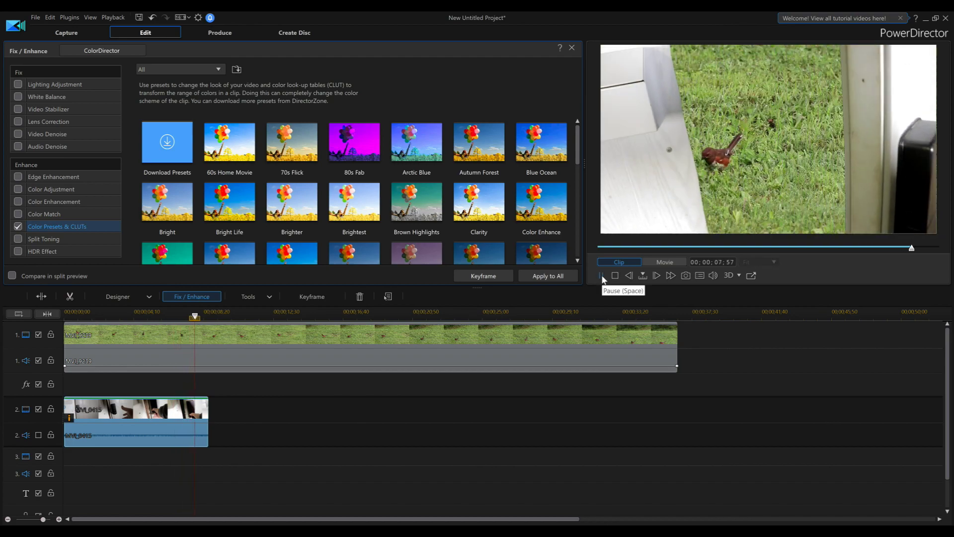
left_click(209, 313)
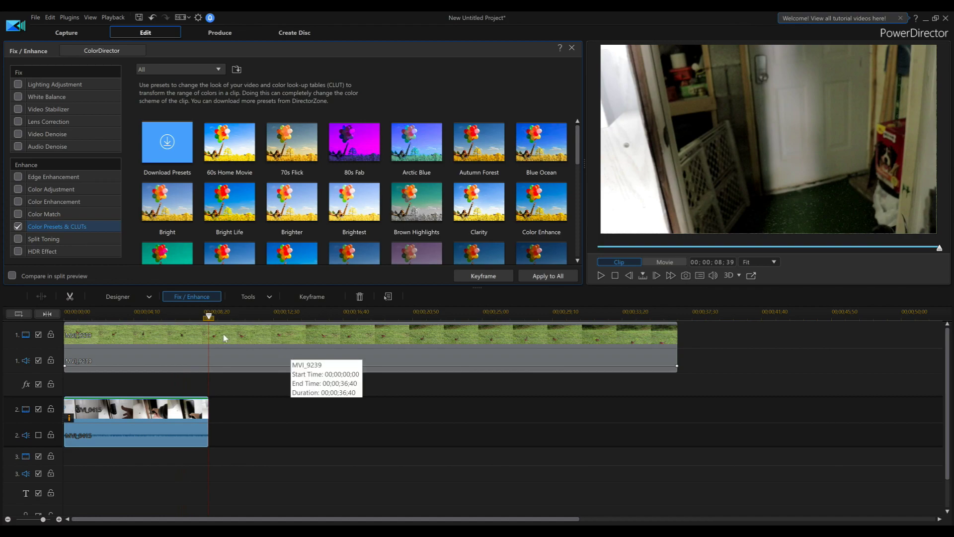
- Split the track-2 door clip near 08;02, delete the end piece, and replay the movie
left_click(210, 318)
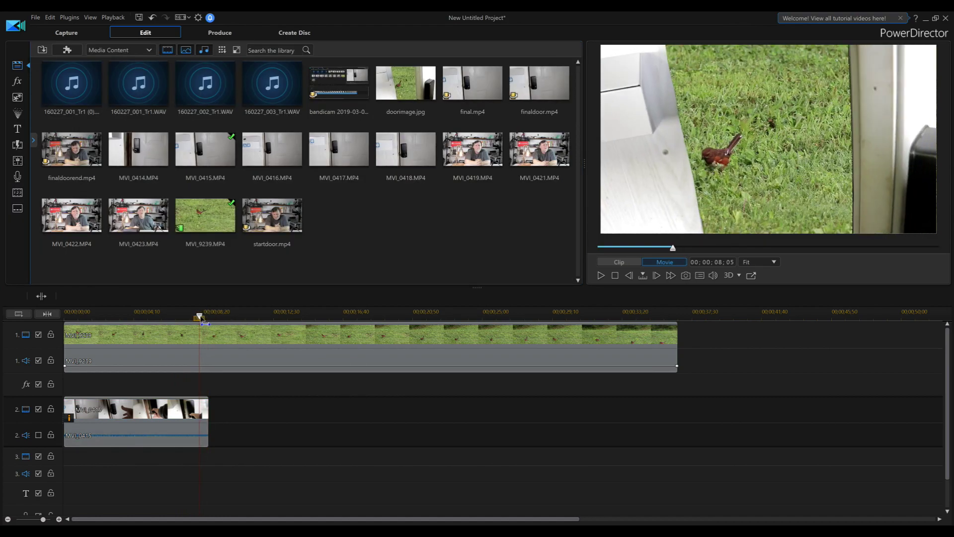
left_click(206, 319)
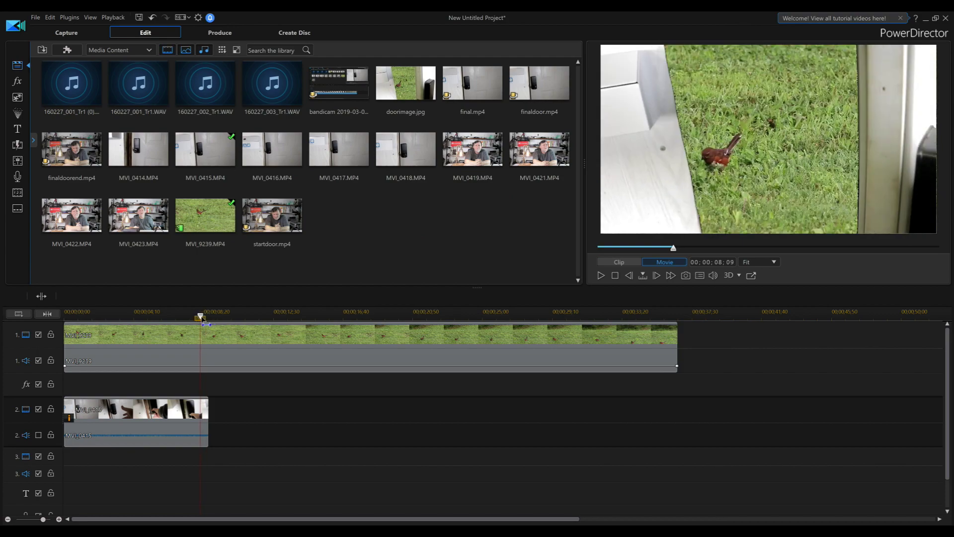
left_click_drag(200, 319, 198, 318)
left_click(191, 431)
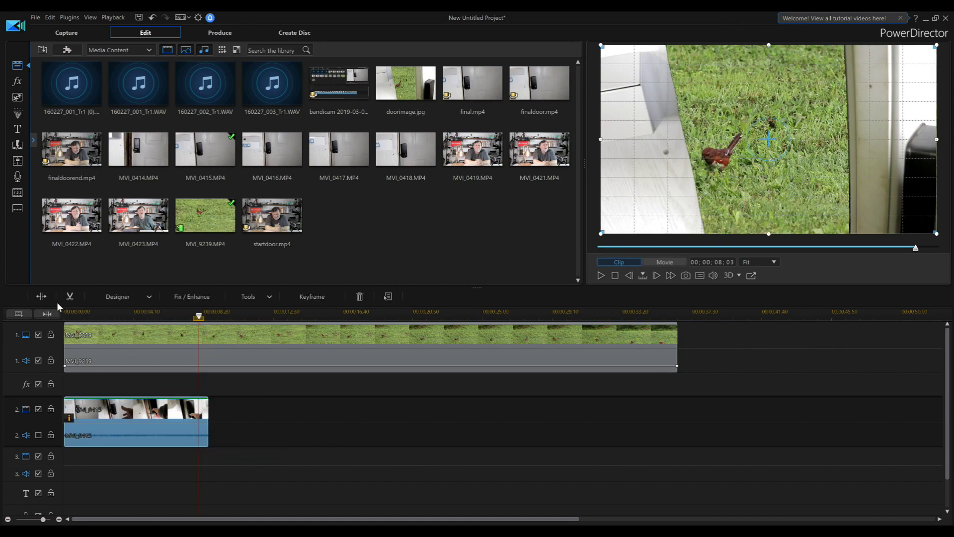
left_click(42, 297)
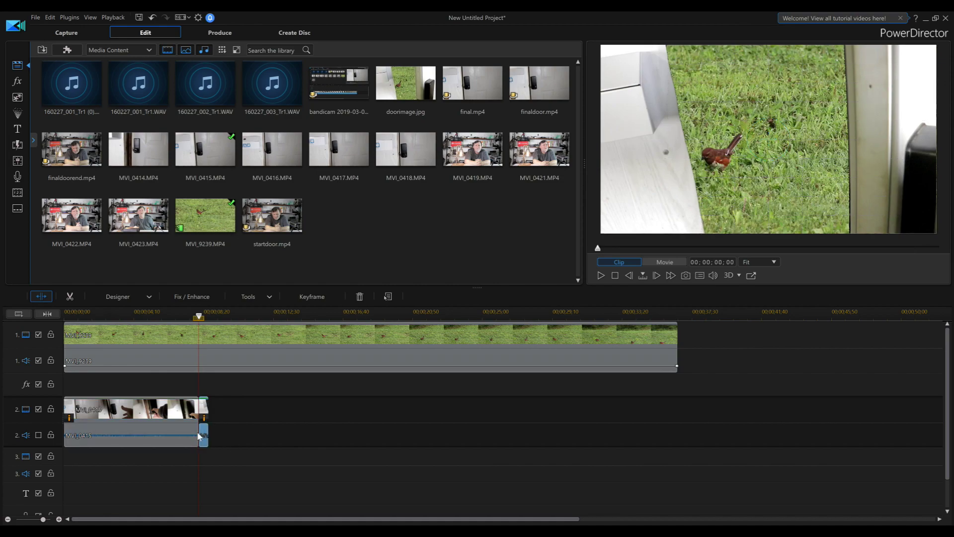
key("Delete")
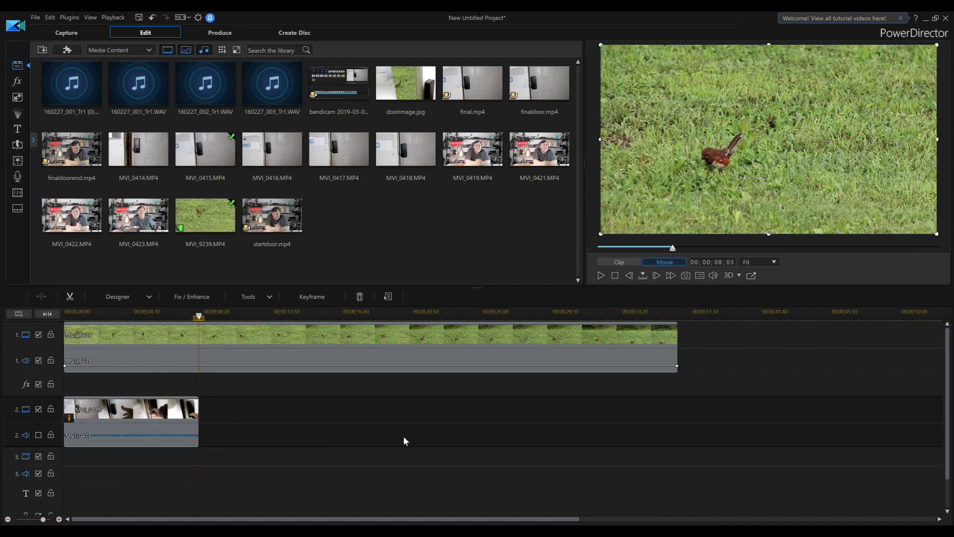
left_click(614, 278)
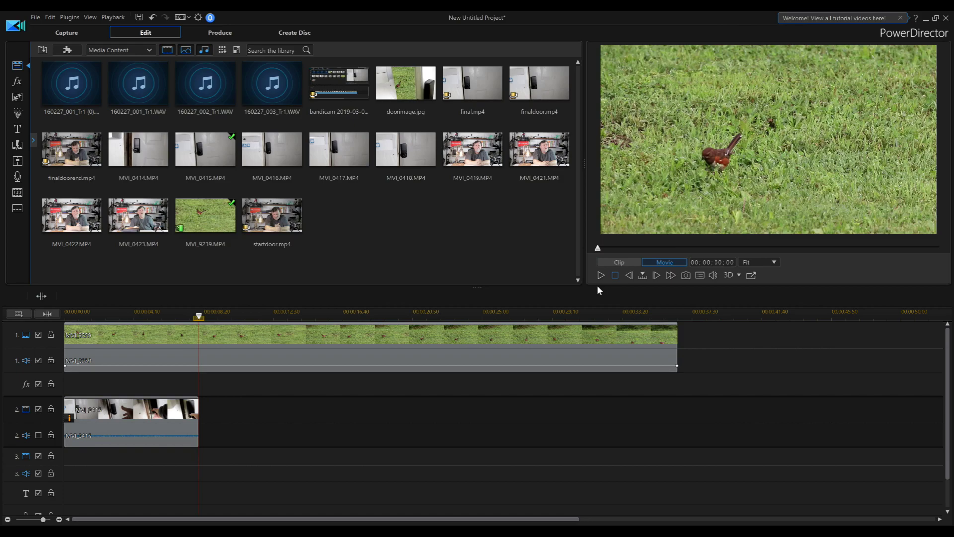